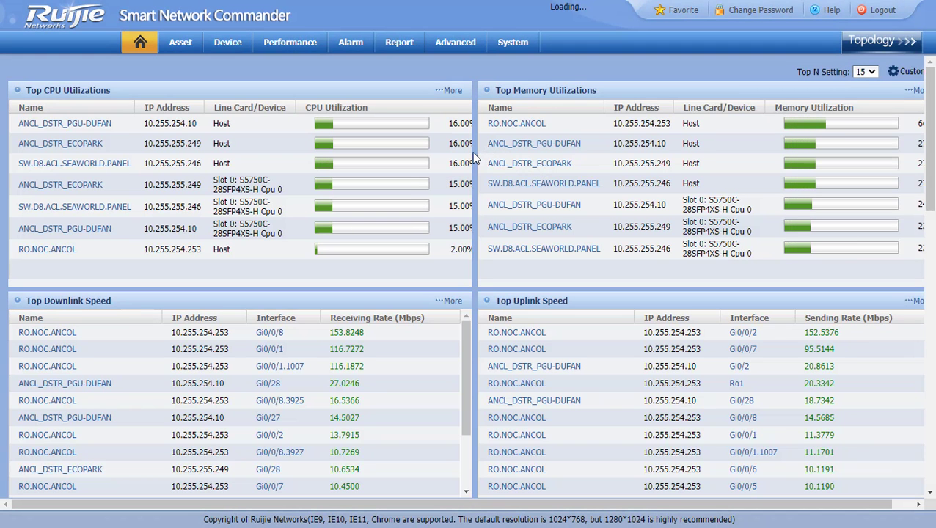
# Step: Examine the home dashboard's CPU, memory, link speed and bandwidth rankings, alarm level chart, faulty devices and realtime alarms
pyautogui.scroll(-2, 473, 167)
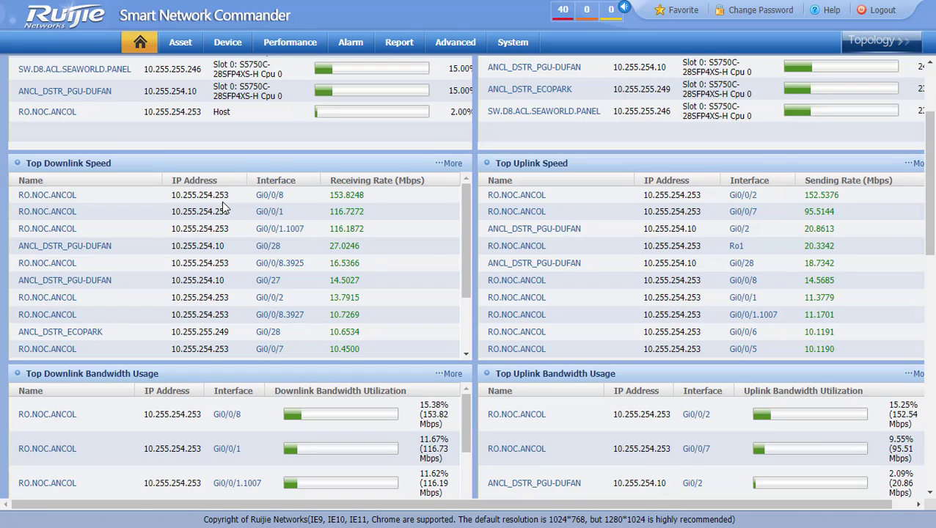
pyautogui.moveTo(467, 252); pyautogui.dragTo(464, 304)
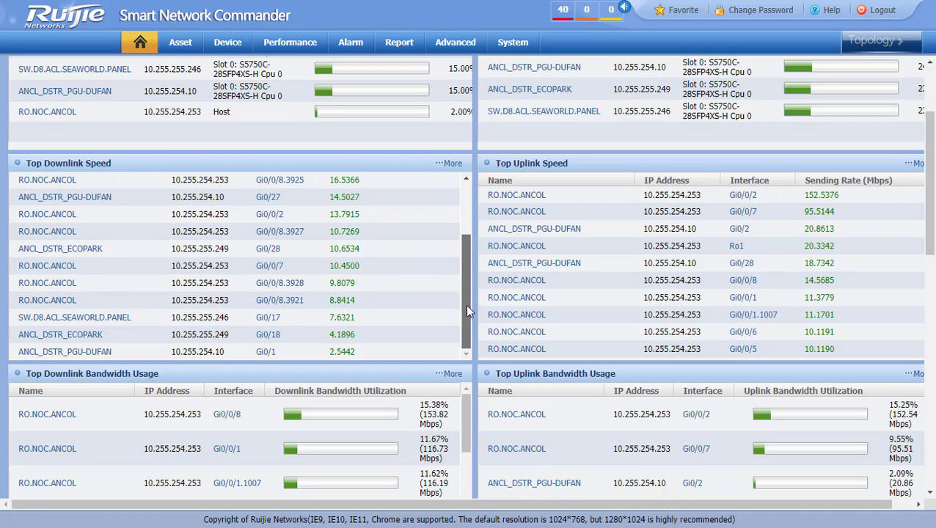
pyautogui.scroll(-2, 481, 352)
pyautogui.scroll(-2, 481, 353)
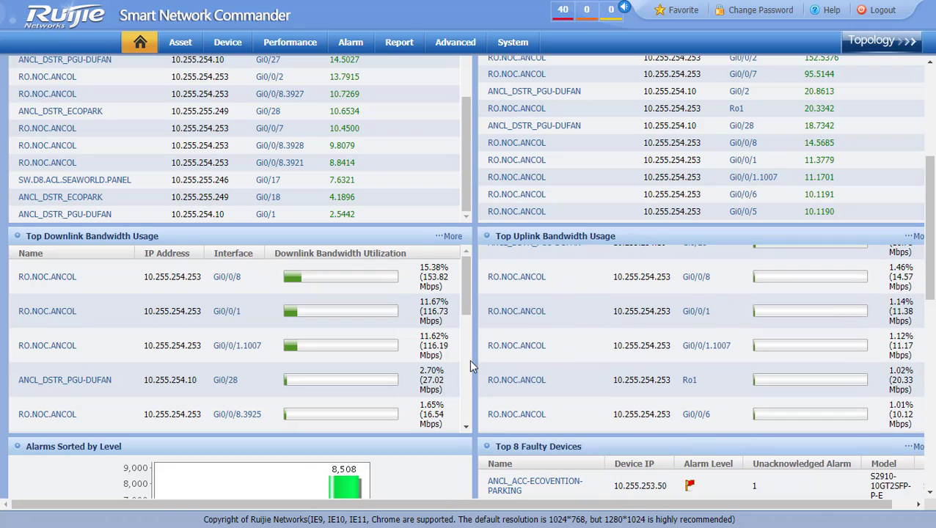
pyautogui.scroll(-5, 469, 360)
pyautogui.scroll(-1, 476, 393)
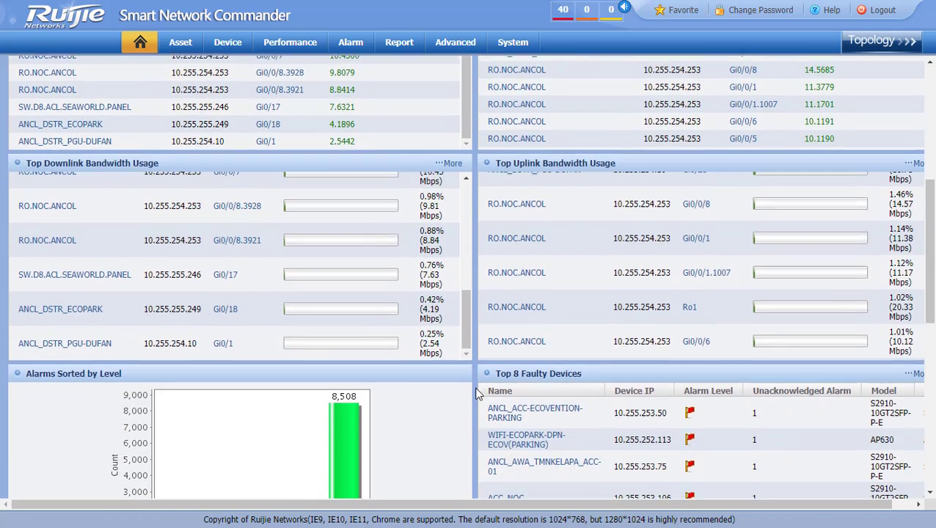
pyautogui.scroll(-2, 477, 394)
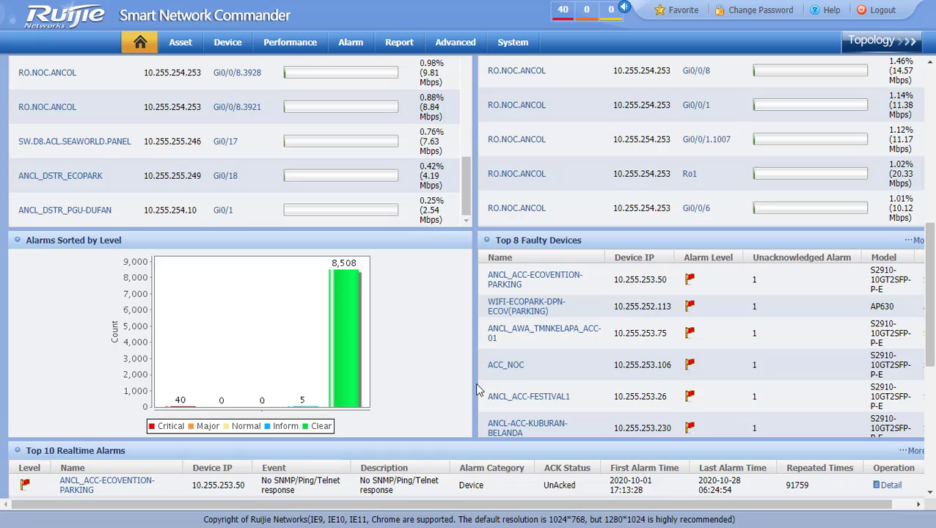
pyautogui.scroll(-1, 477, 389)
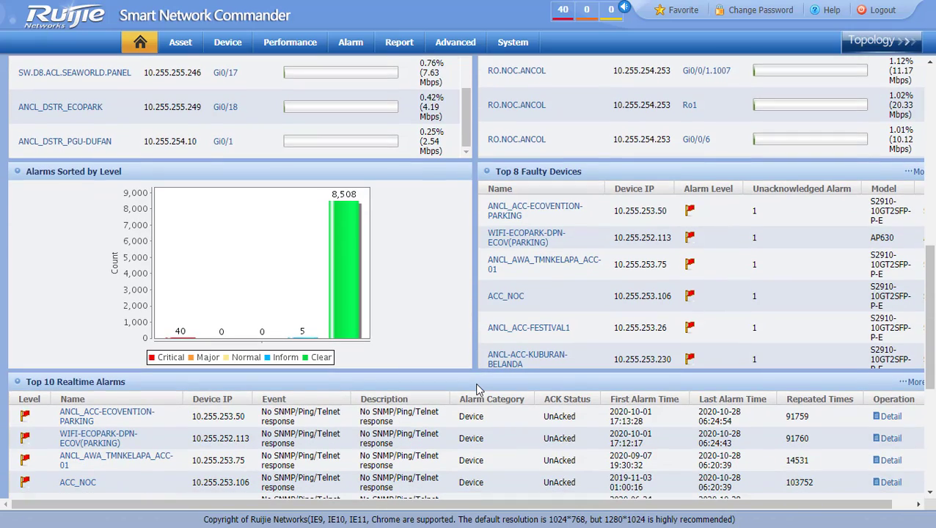
pyautogui.scroll(5, 466, 268)
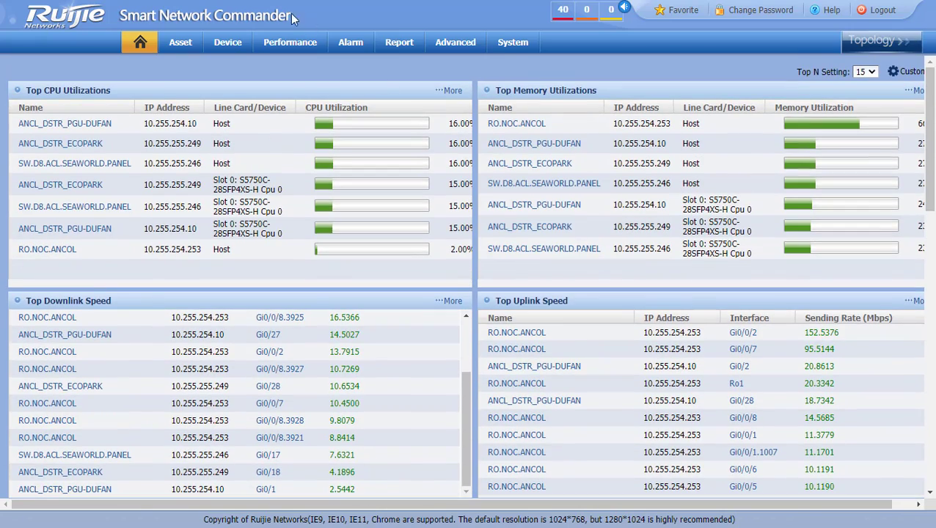
# Step: View the device list and the trap detail of the ANCL_ACC-CAFE_MARINA device's No SNMP/Ping/Telnet response alarm
pyautogui.click(230, 49)
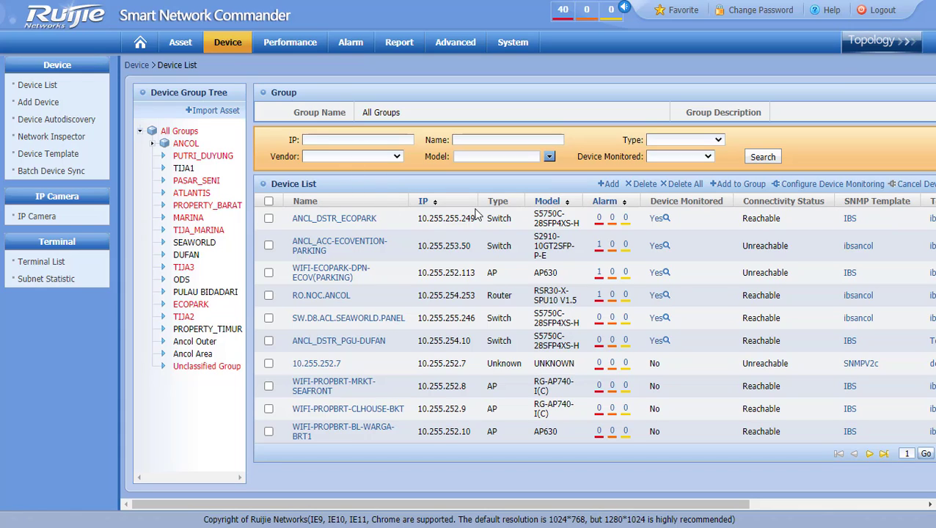
pyautogui.click(350, 46)
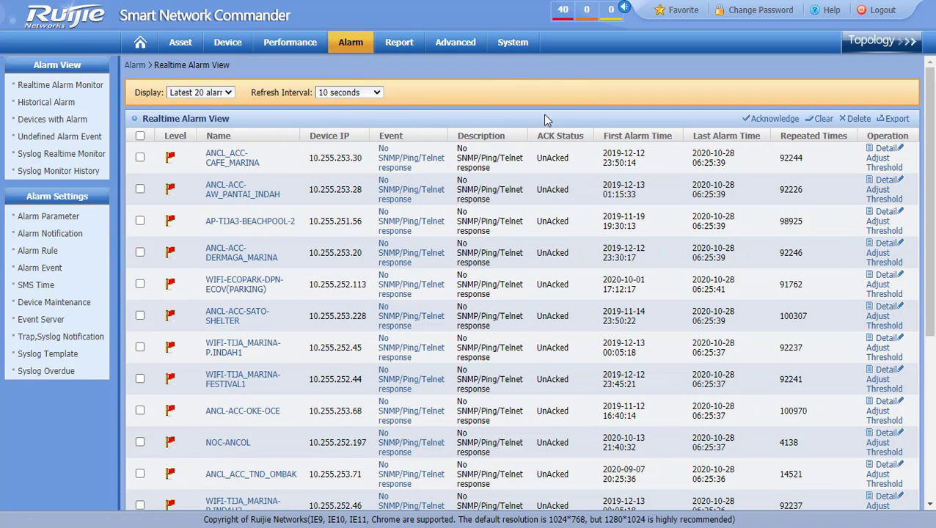
pyautogui.click(402, 163)
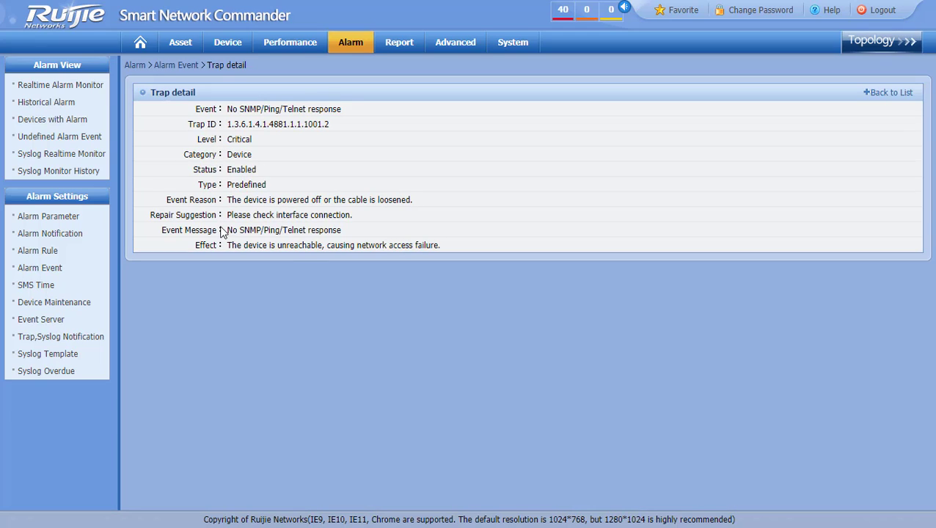
# Step: Preview the RuijieTest report from the report list and look through its charts and device summary
pyautogui.click(398, 44)
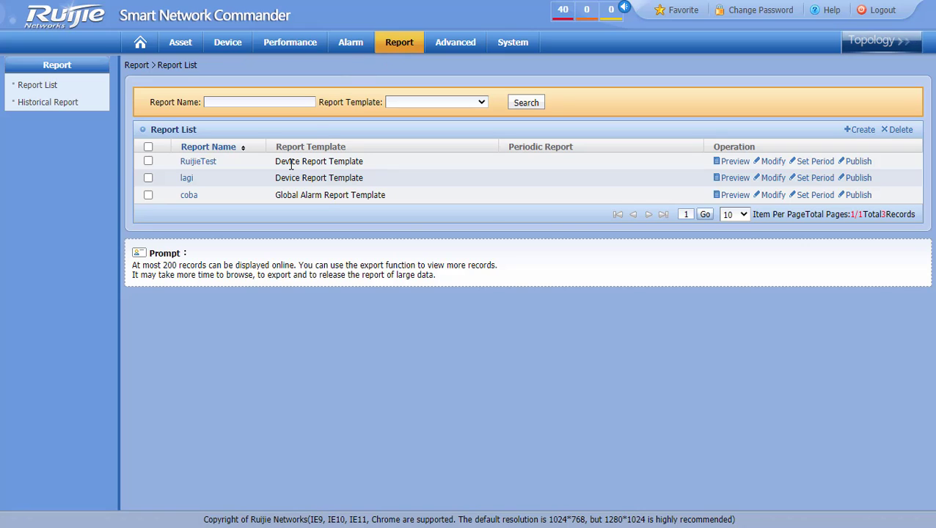
pyautogui.click(730, 162)
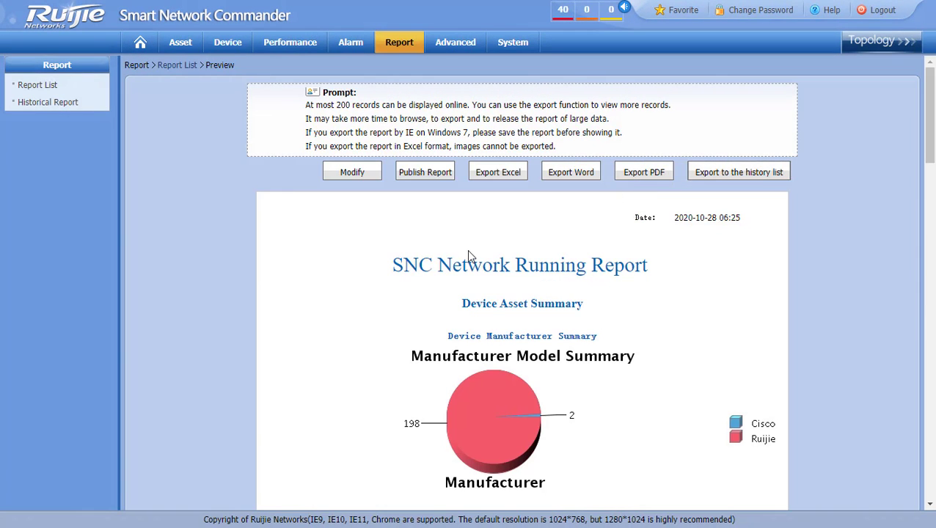
pyautogui.scroll(-7, 411, 246)
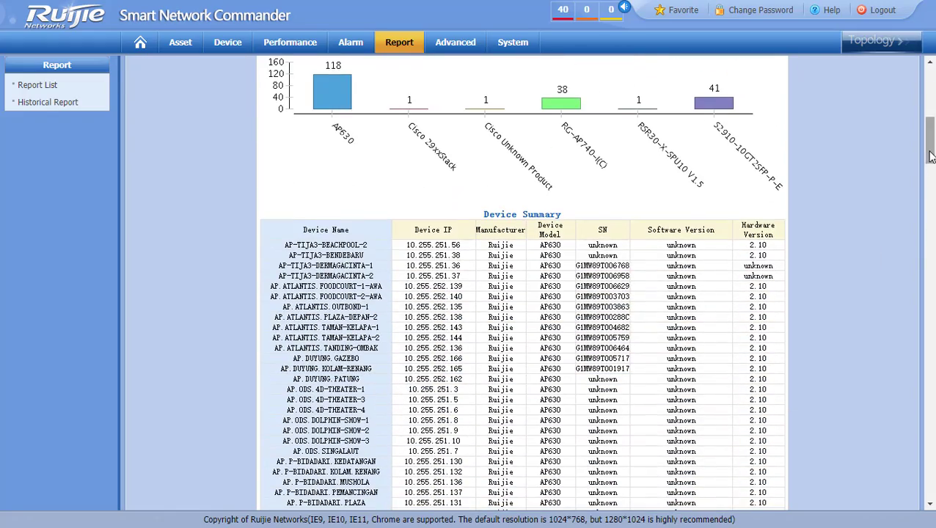
pyautogui.moveTo(929, 151); pyautogui.dragTo(928, 99)
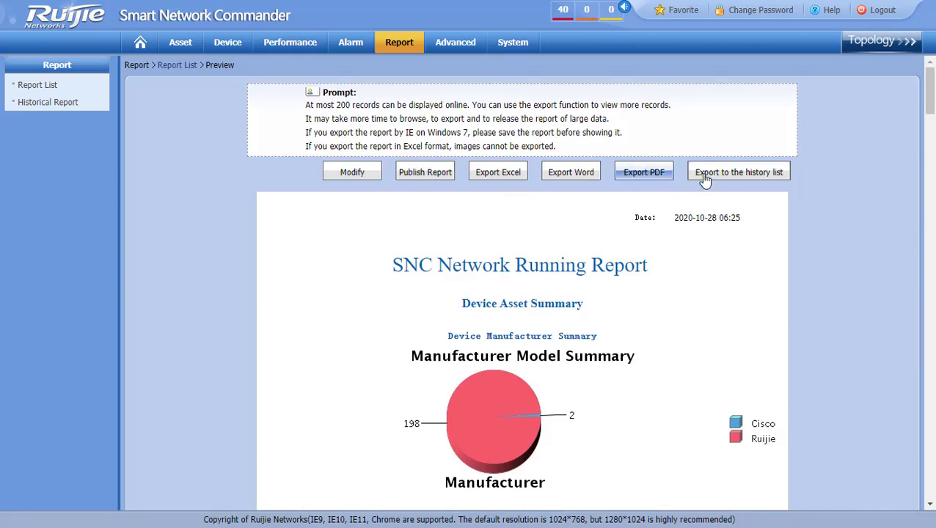
# Step: Open the advanced Config&Software page and view all columns and operations of the device configuration list
pyautogui.click(449, 44)
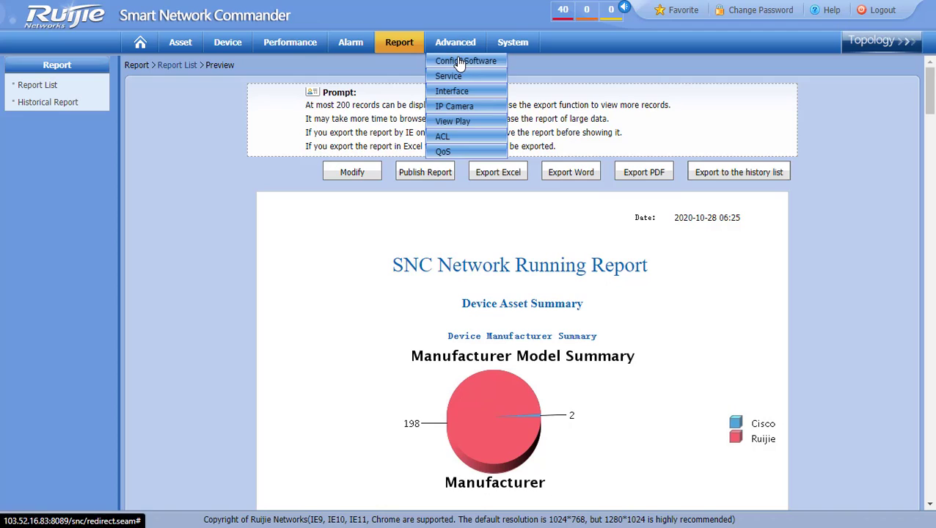
pyautogui.click(458, 64)
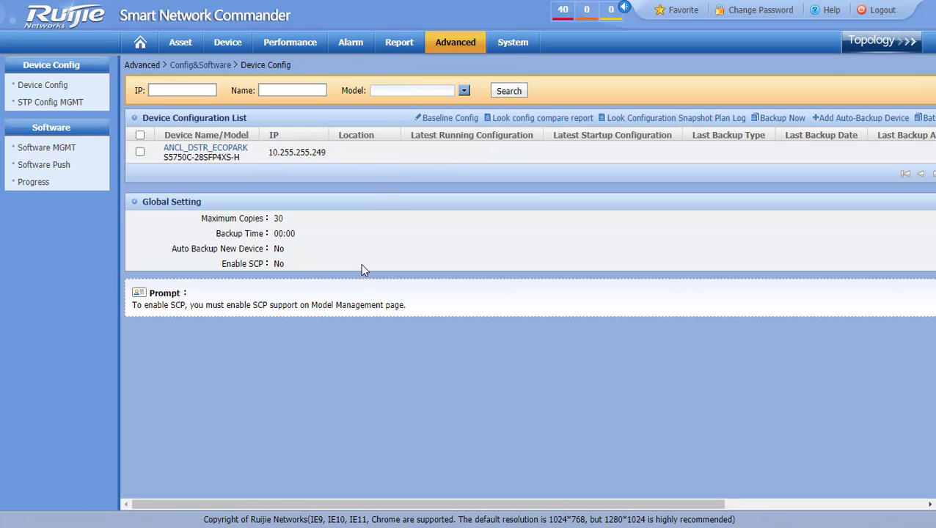
pyautogui.moveTo(527, 503); pyautogui.dragTo(773, 516)
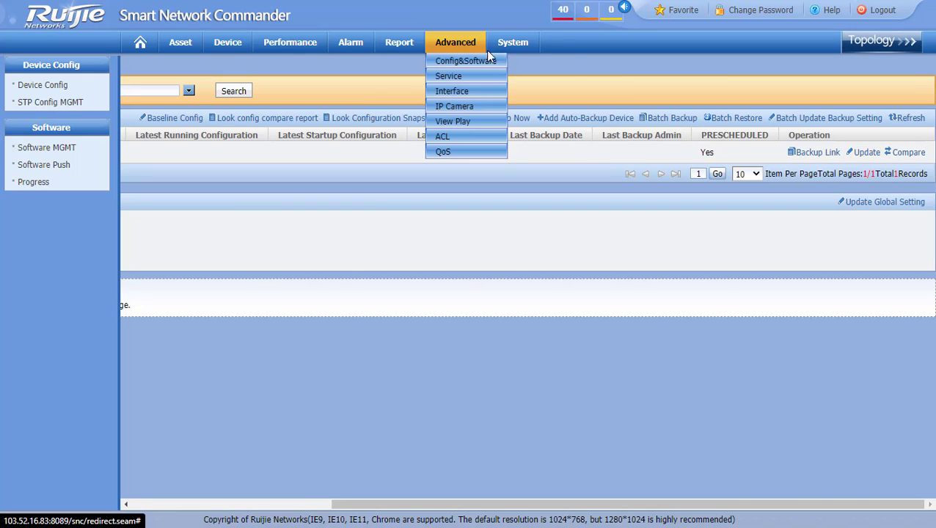
# Step: Open the network topology and examine the Level 2 autodiscovery settings, including the L2 switch info, advanced and periodical discovery options
pyautogui.click(889, 49)
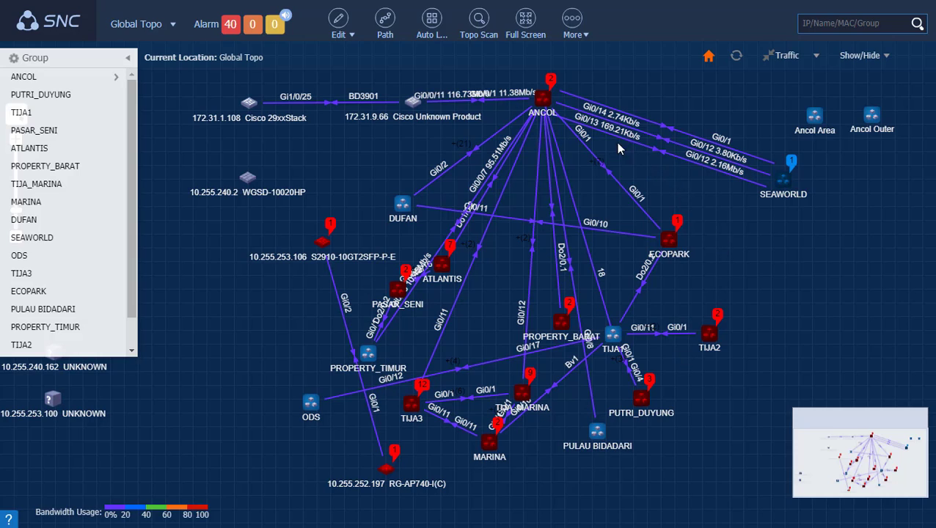
pyautogui.click(477, 35)
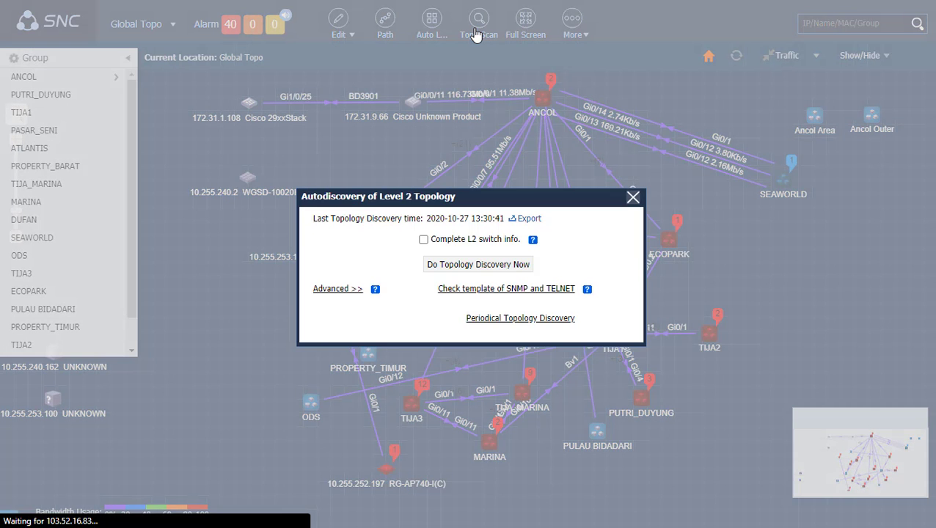
pyautogui.click(424, 240)
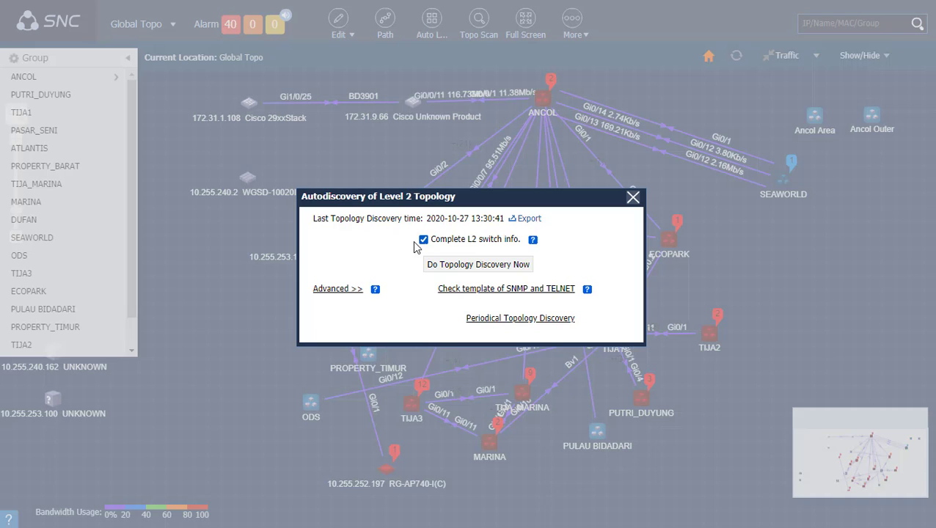
pyautogui.click(344, 289)
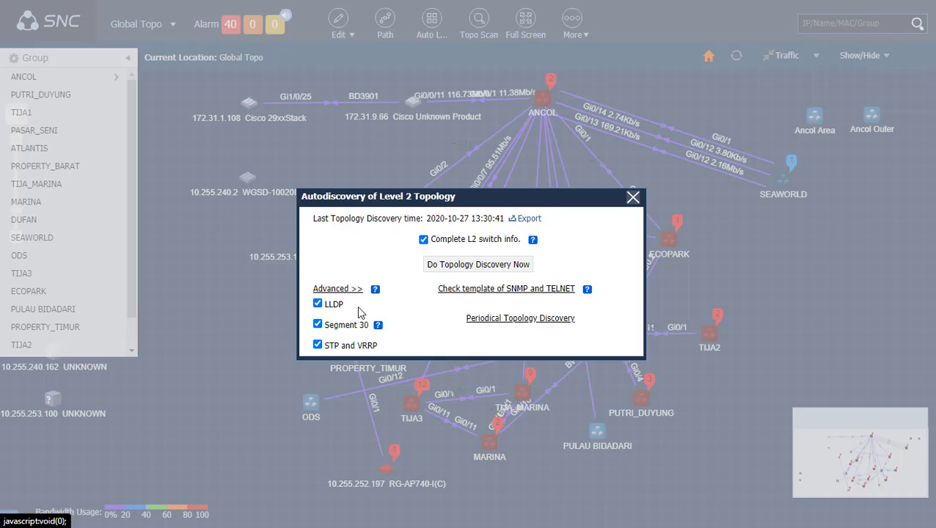
pyautogui.click(524, 322)
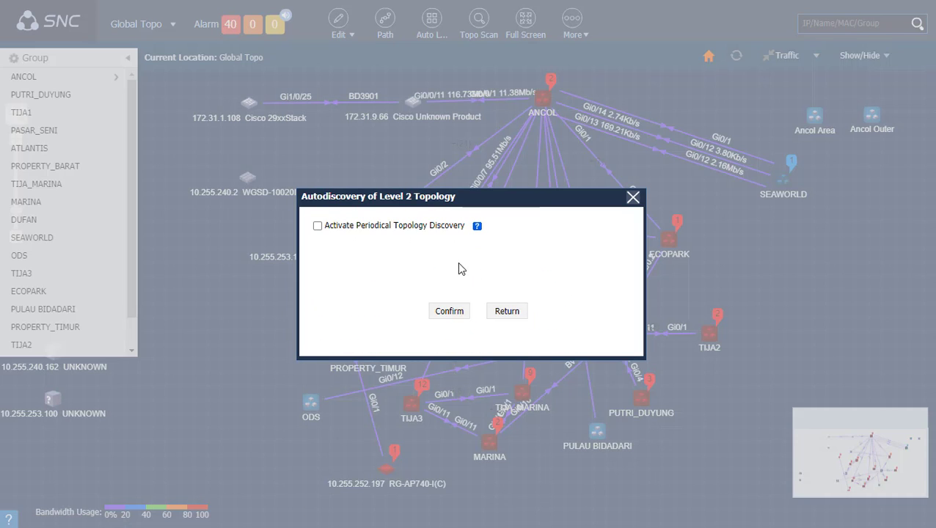
pyautogui.click(321, 224)
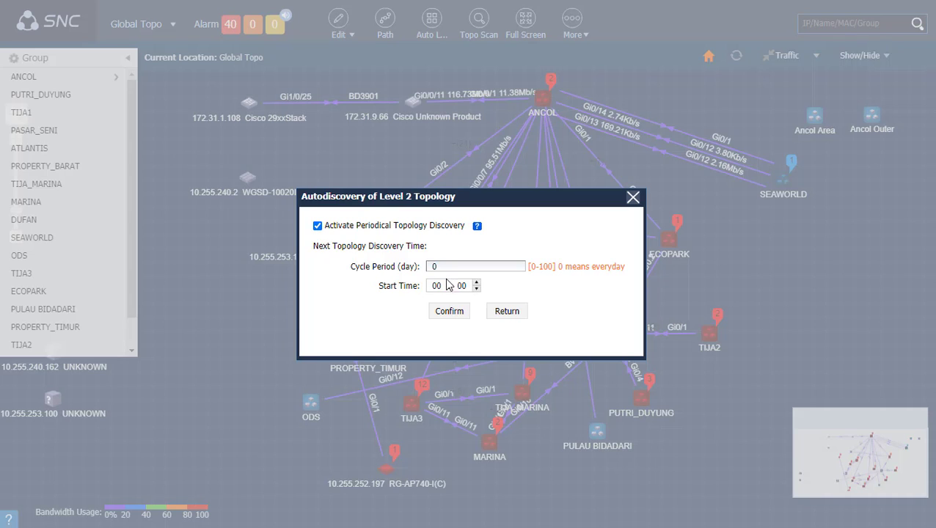
pyautogui.click(633, 196)
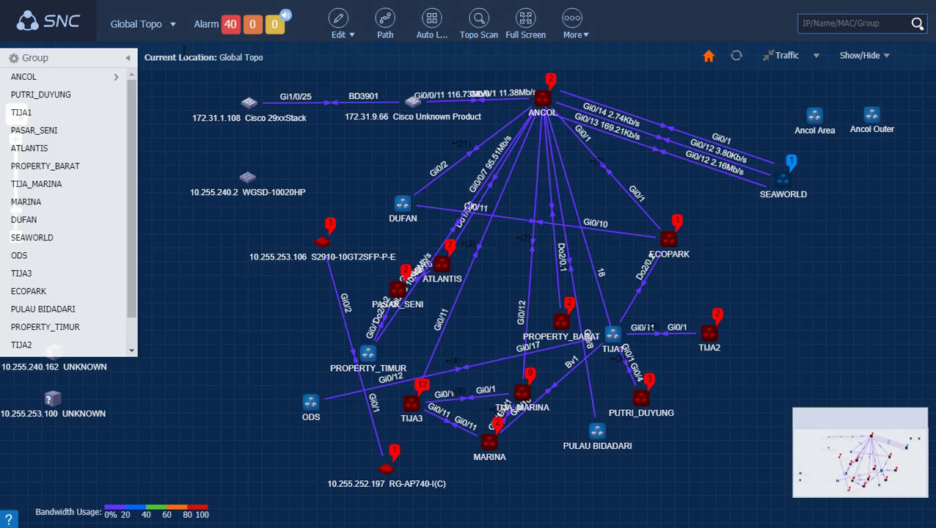
pyautogui.click(171, 29)
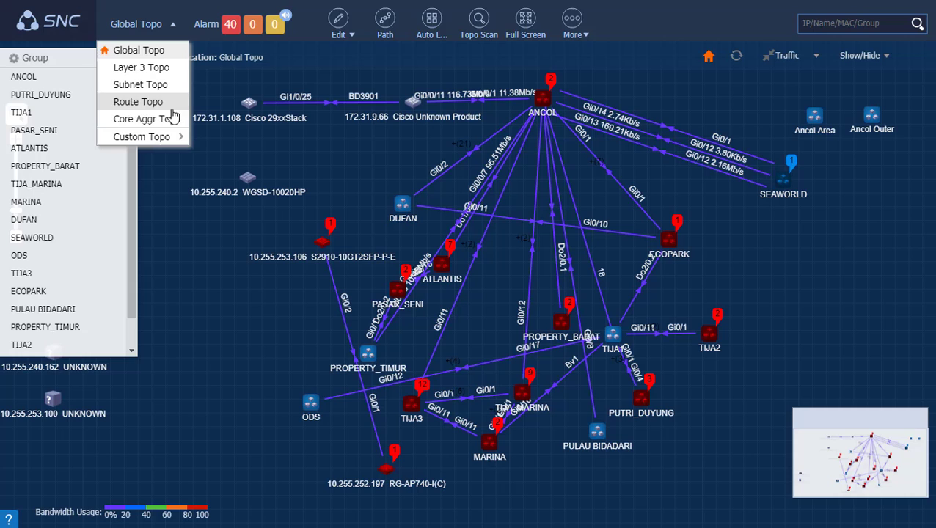
pyautogui.moveTo(166, 137)
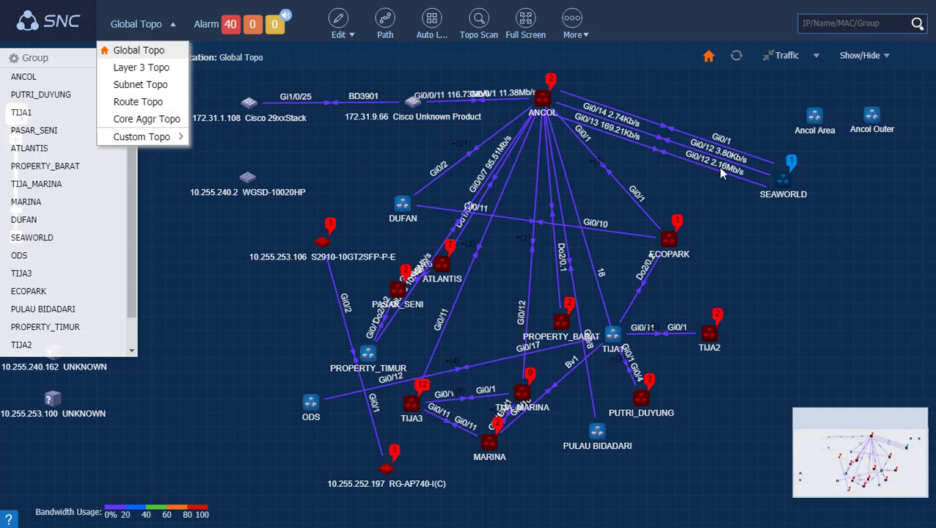
pyautogui.click(844, 248)
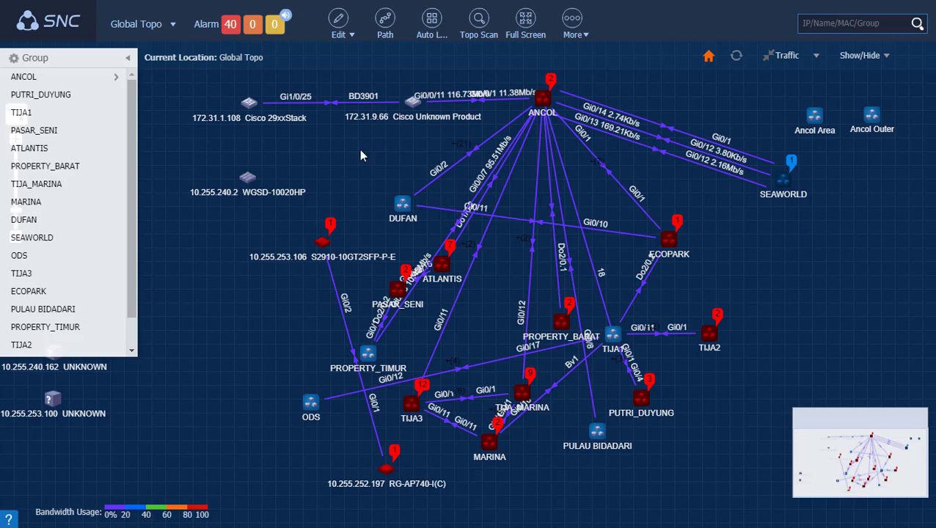
# Step: Change the icon of the WGSD-10020HP switch at 10.255.240.2 to the cube with a question mark
pyautogui.moveTo(251, 179)
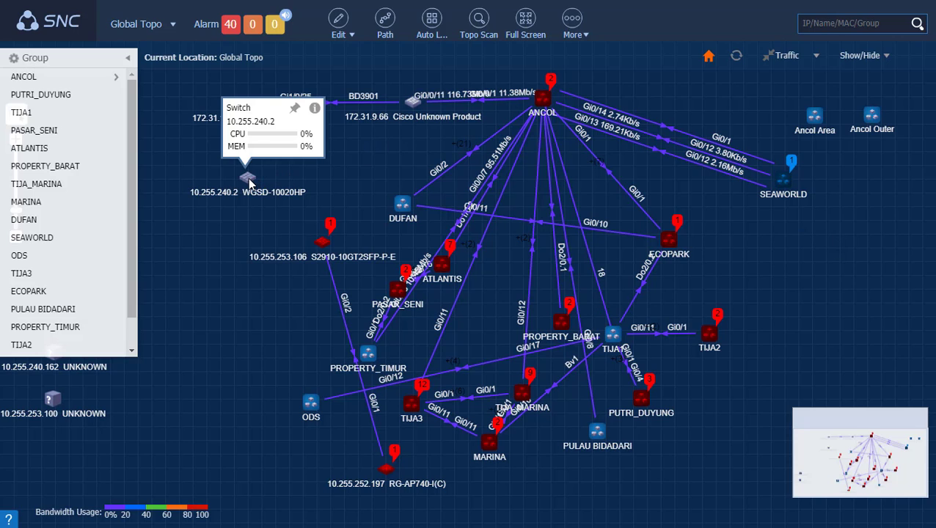
pyautogui.doubleClick(248, 178)
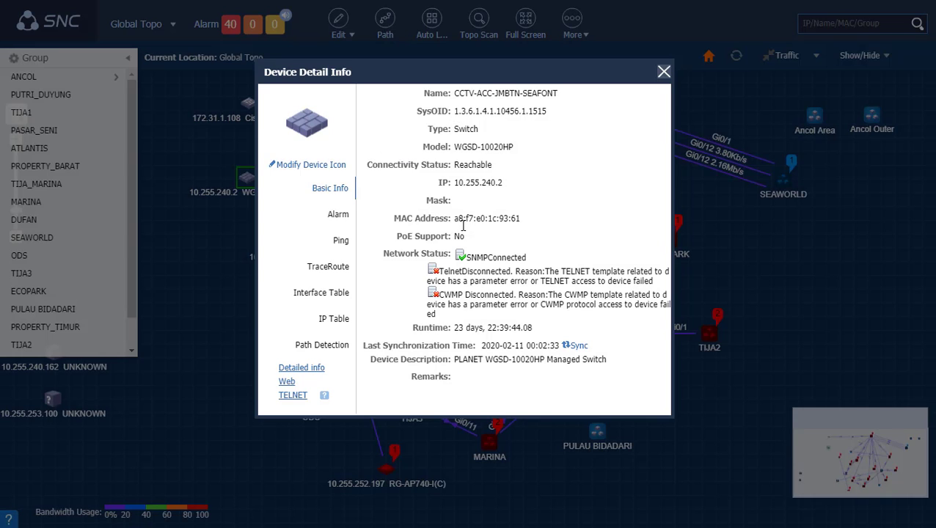
pyautogui.click(283, 166)
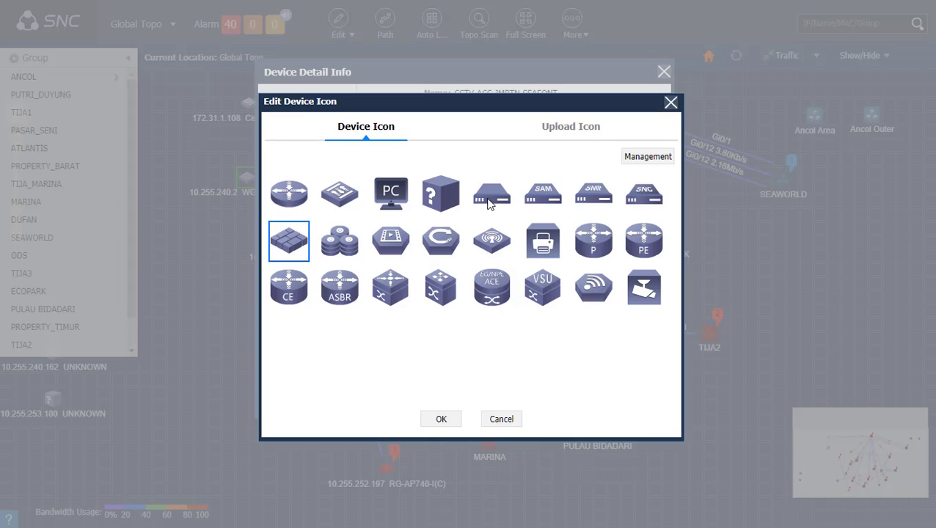
pyautogui.click(449, 197)
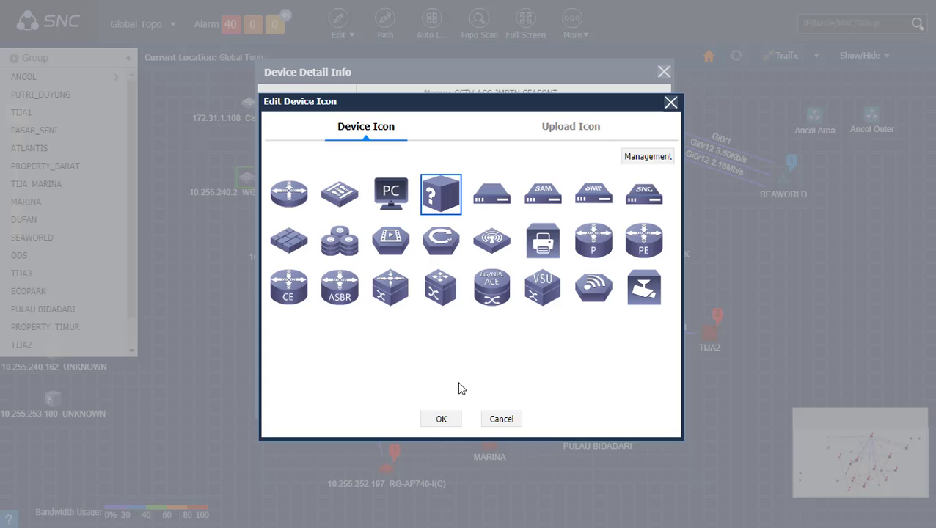
pyautogui.click(440, 421)
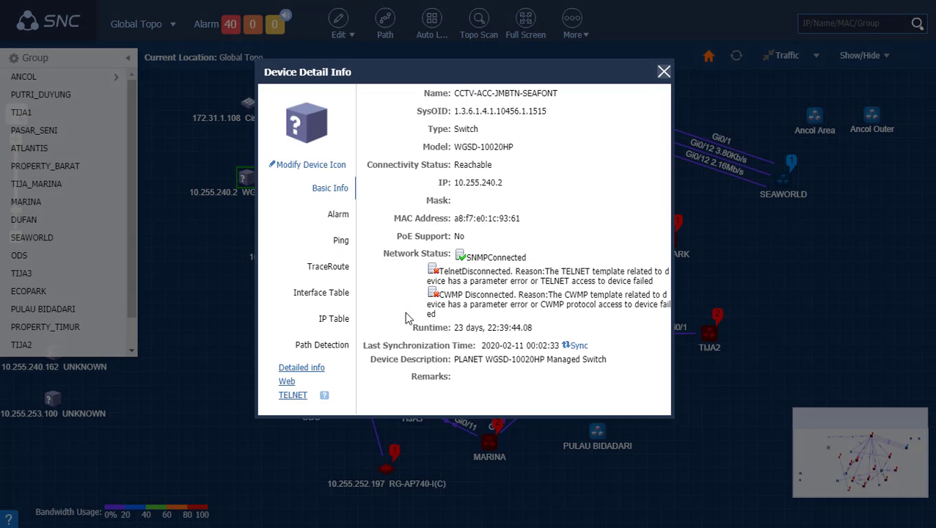
pyautogui.click(664, 74)
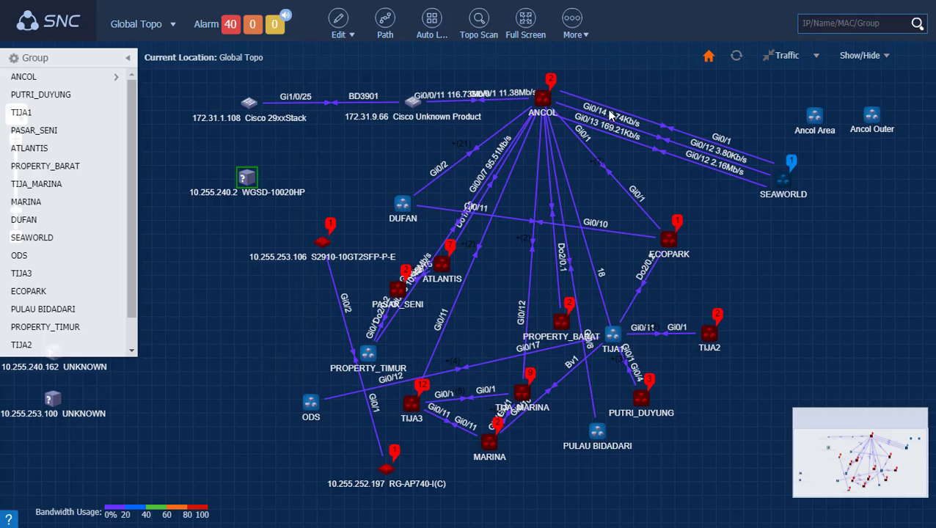
# Step: View the device alarm list of the SEAWORLD group on the topology, and close it
pyautogui.click(792, 163)
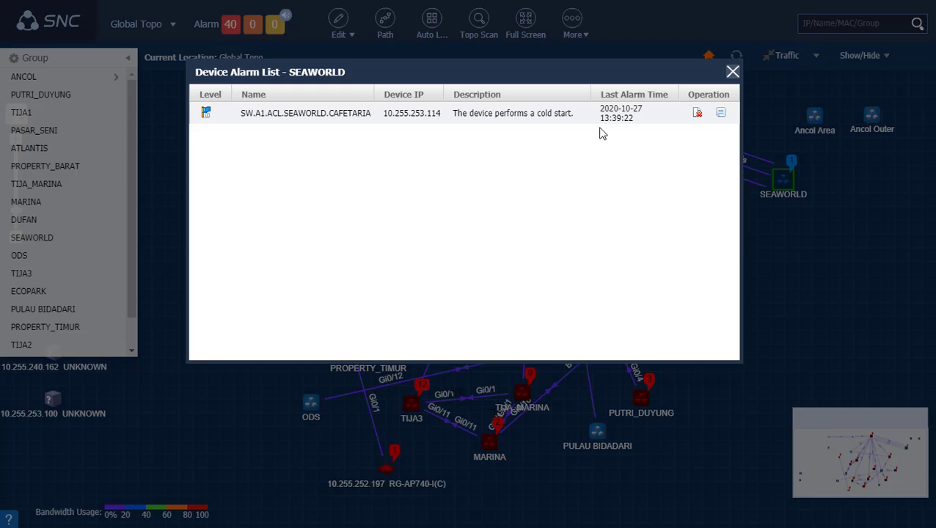
pyautogui.click(733, 72)
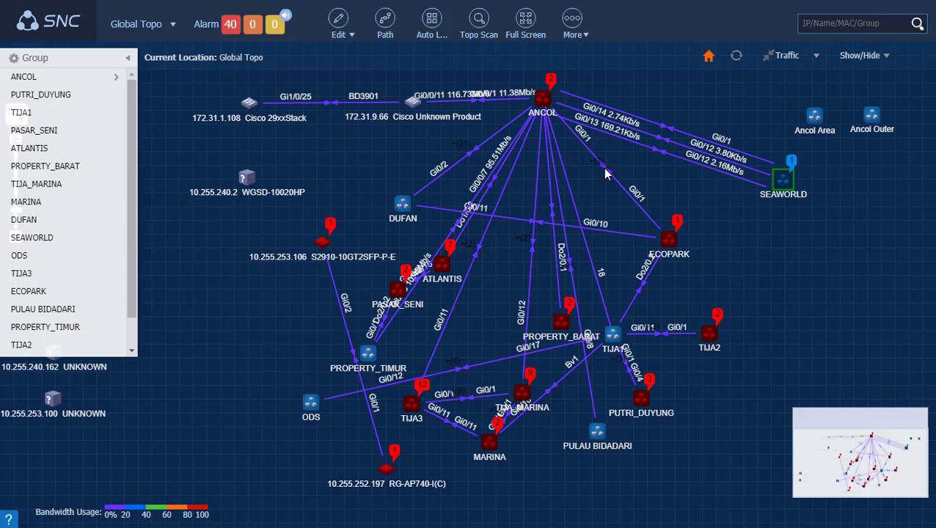
# Step: Search the global topology for devices matching 10.255.253
pyautogui.click(662, 137)
pyautogui.click(843, 22)
pyautogui.write('10.255.253')
pyautogui.click(834, 49)
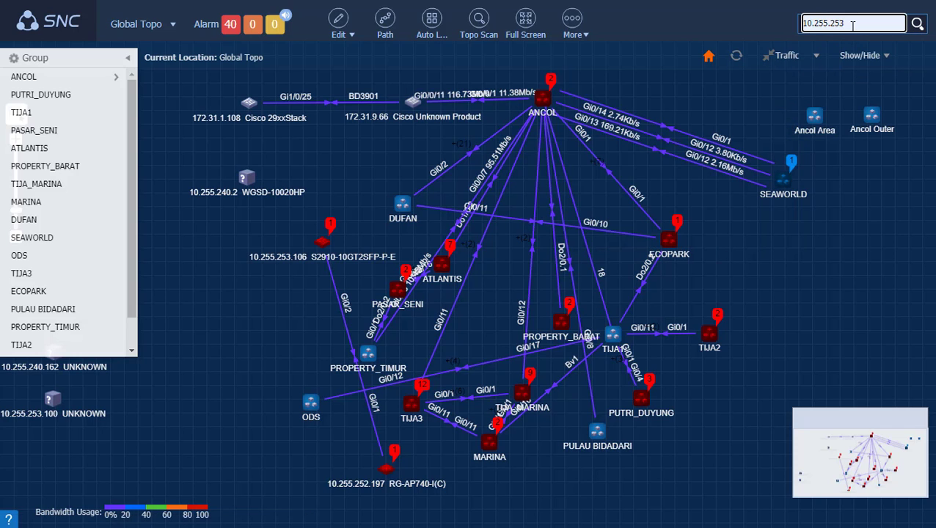
pyautogui.press('Return')
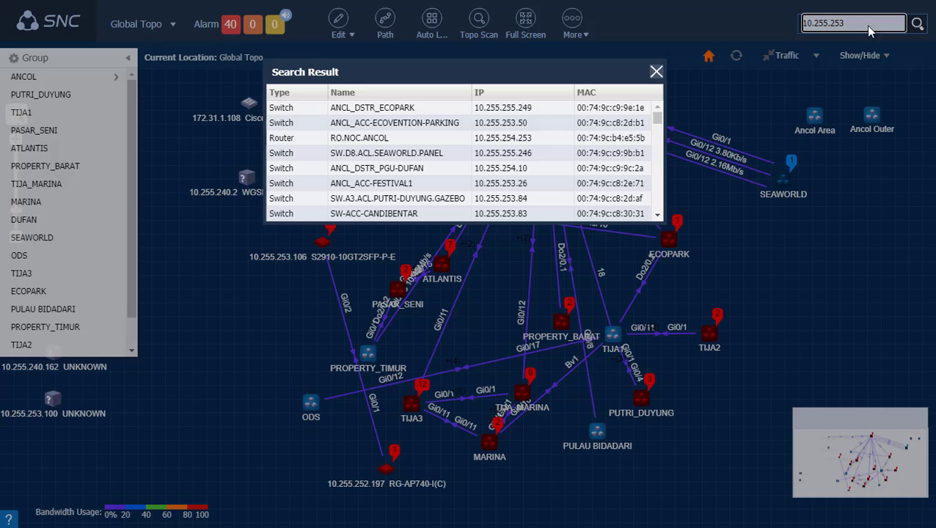
# Step: Locate the switch SW.A1.ACL.PUTRI-DUYUNG.PTG on the topology from the search results, and close the results
pyautogui.scroll(-1, 381, 142)
pyautogui.scroll(-1, 381, 142)
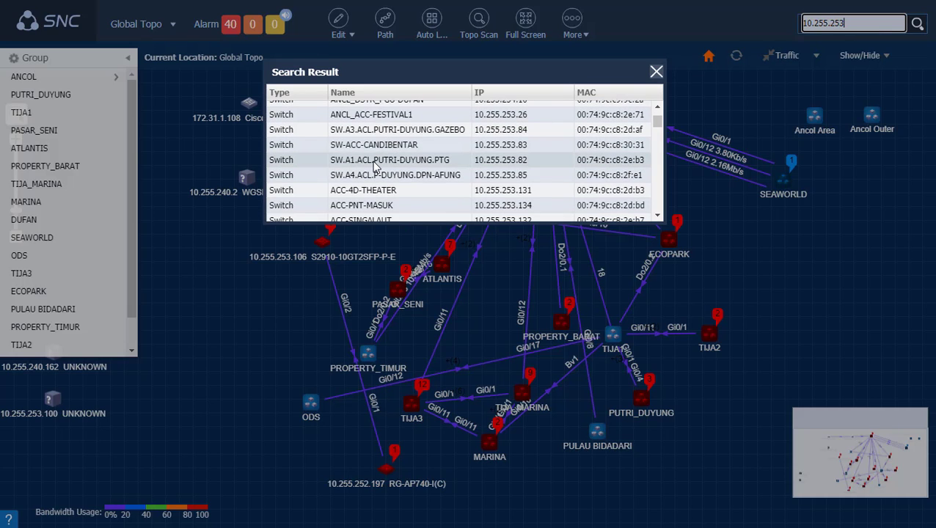
pyautogui.doubleClick(367, 161)
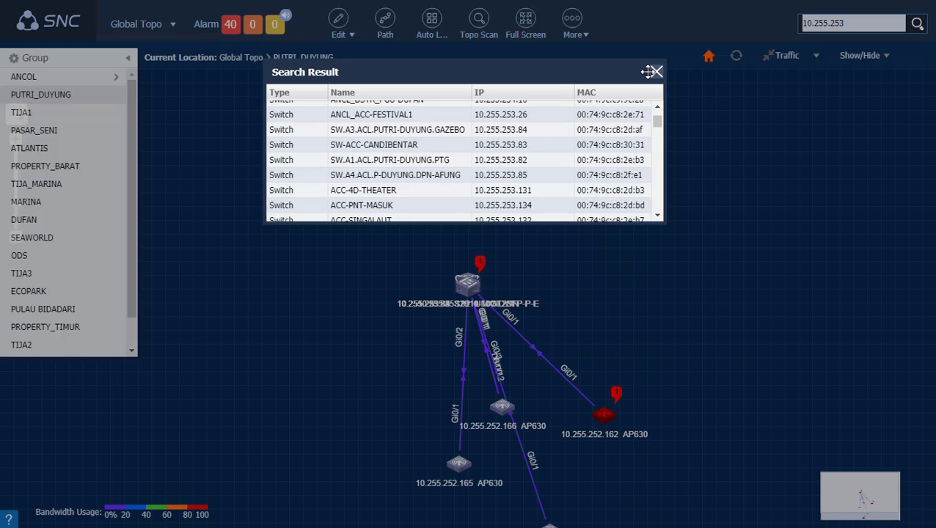
pyautogui.click(655, 71)
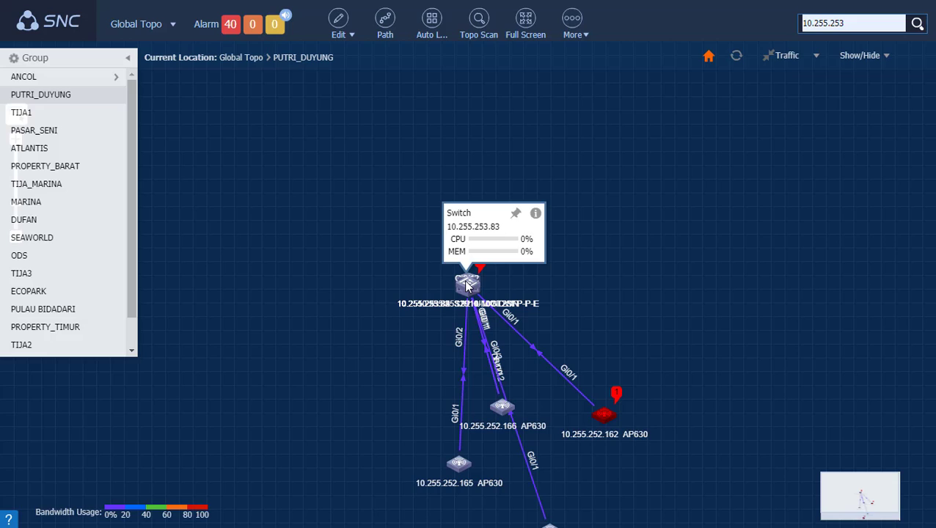
# Step: Open the detail info of the switch at 10.255.253.83 and examine its interface table, with interface Gi0/1 selected
pyautogui.doubleClick(467, 285)
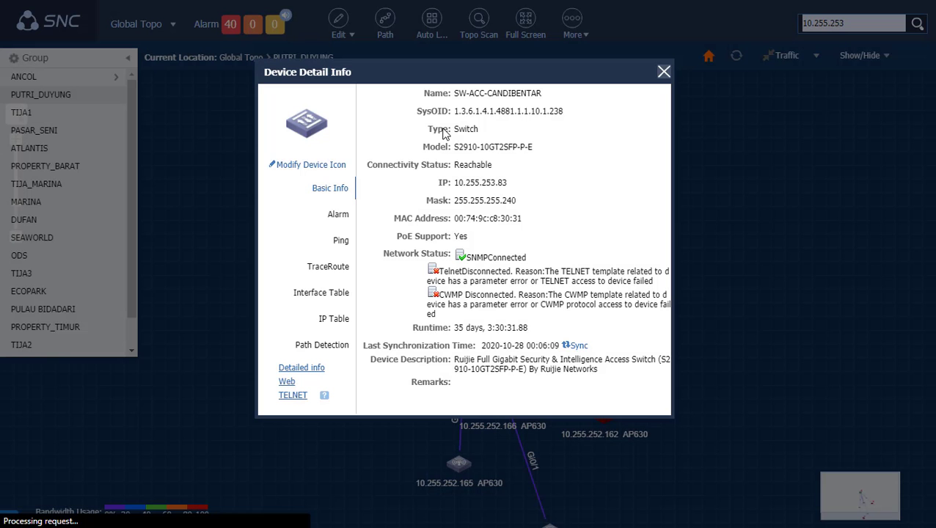
pyautogui.click(333, 294)
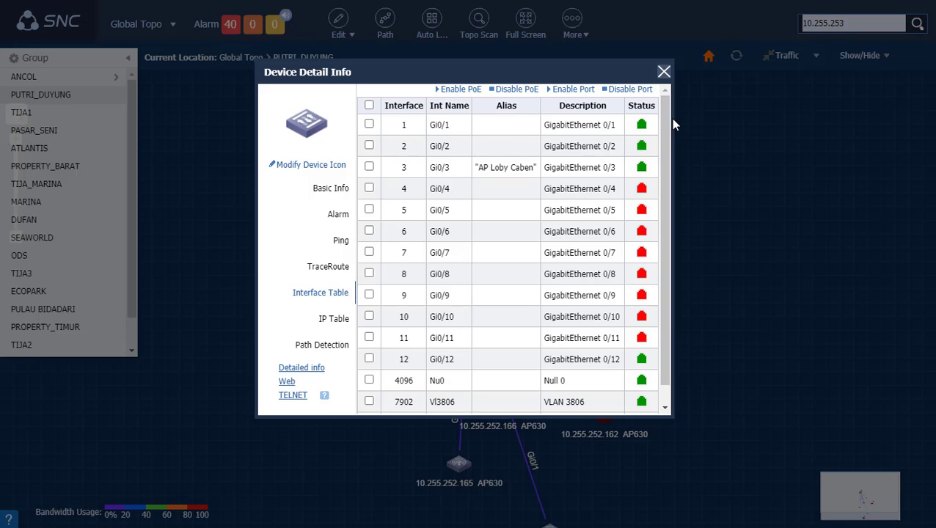
pyautogui.scroll(-1, 665, 154)
pyautogui.scroll(1, 659, 149)
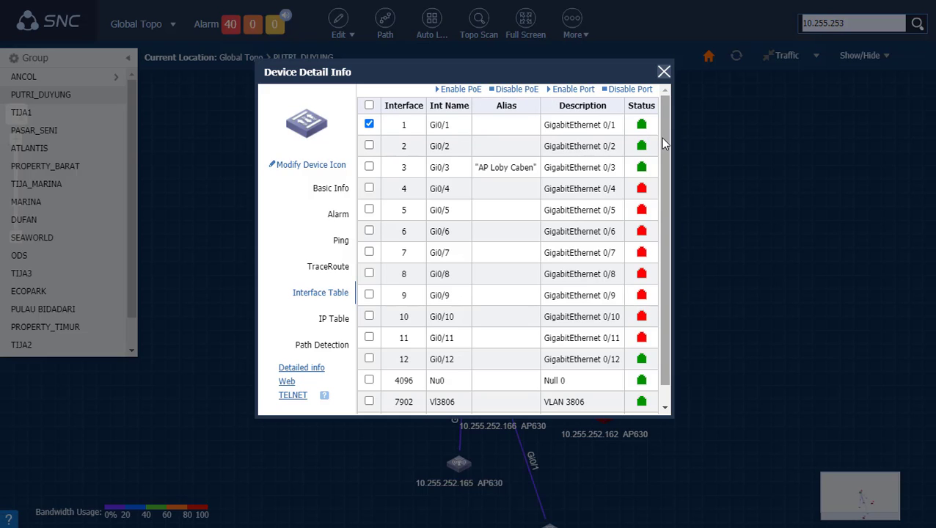
pyautogui.scroll(-1, 665, 185)
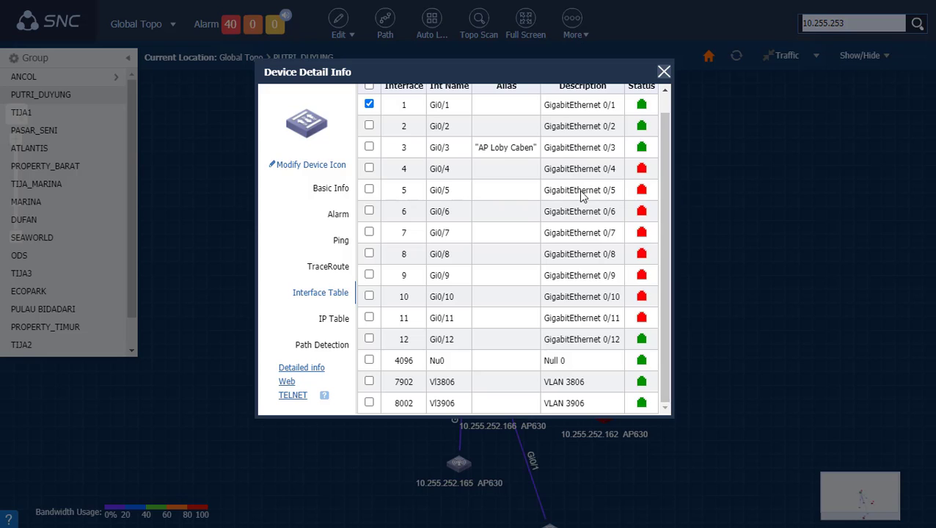
# Step: Open the switch's full device details page and inspect port Gi0/12 on the enlarged device panel
pyautogui.click(303, 372)
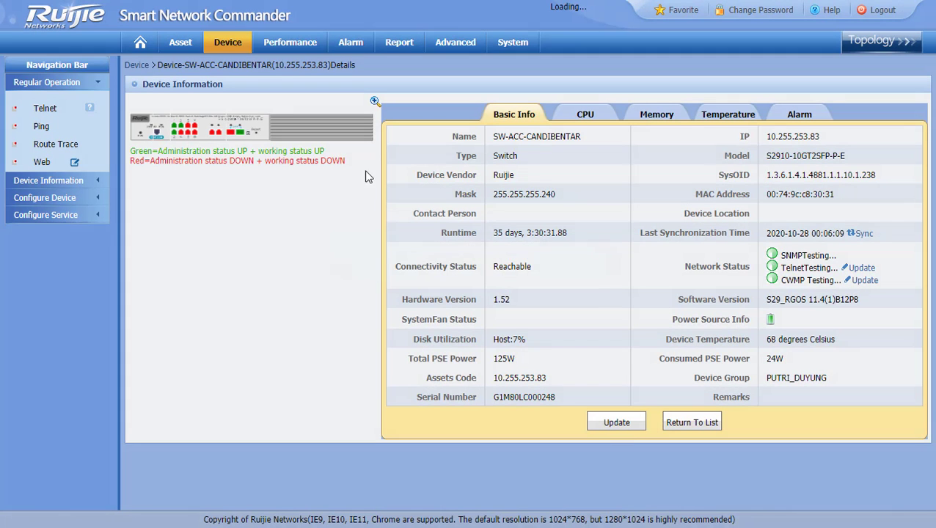
pyautogui.click(374, 103)
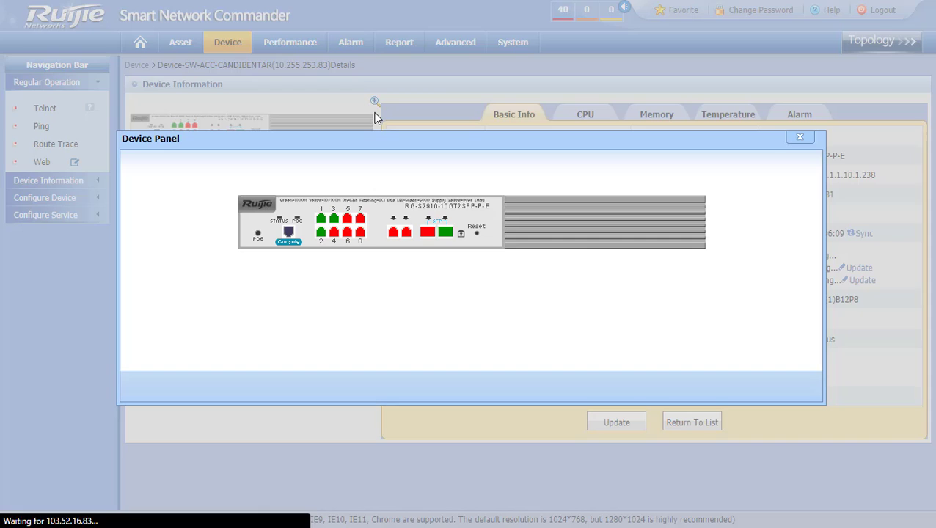
pyautogui.moveTo(445, 233)
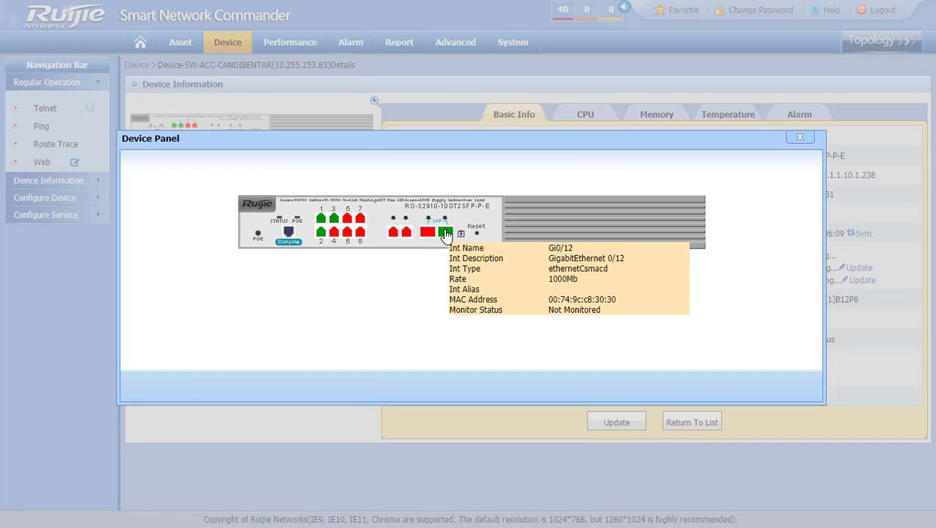